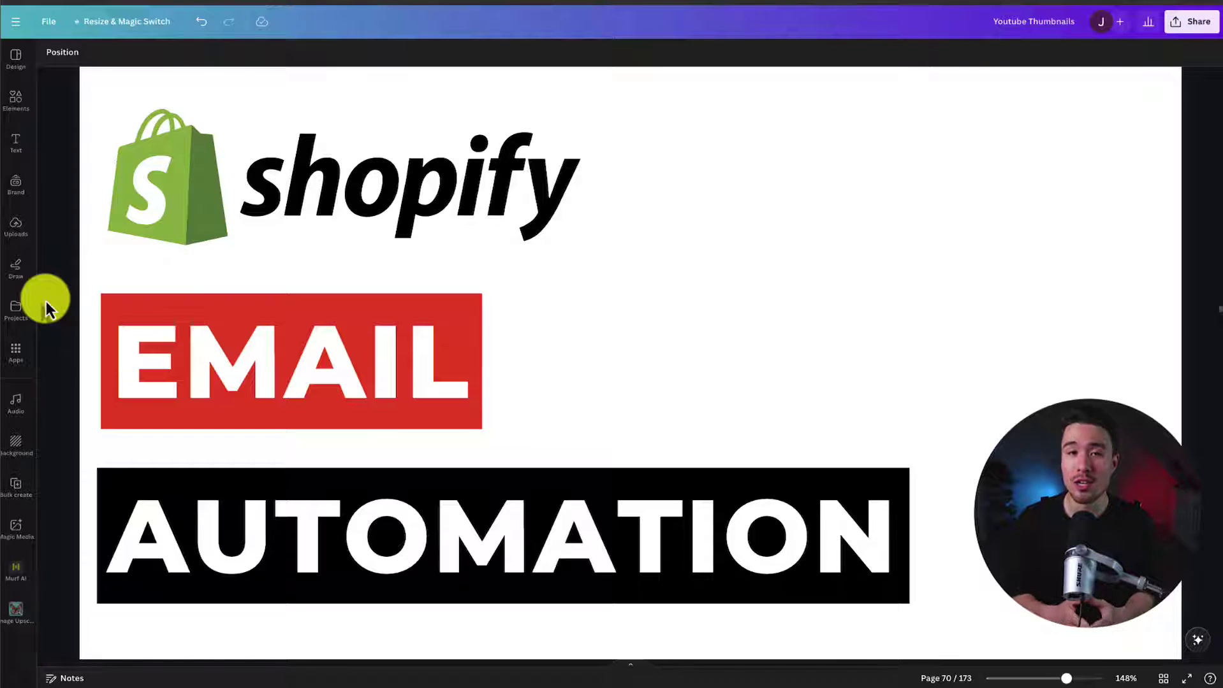
Advance the Canva presentation to the 'Examples include:' slide on page 72.
{"action": "key", "text": "Page_Down"}
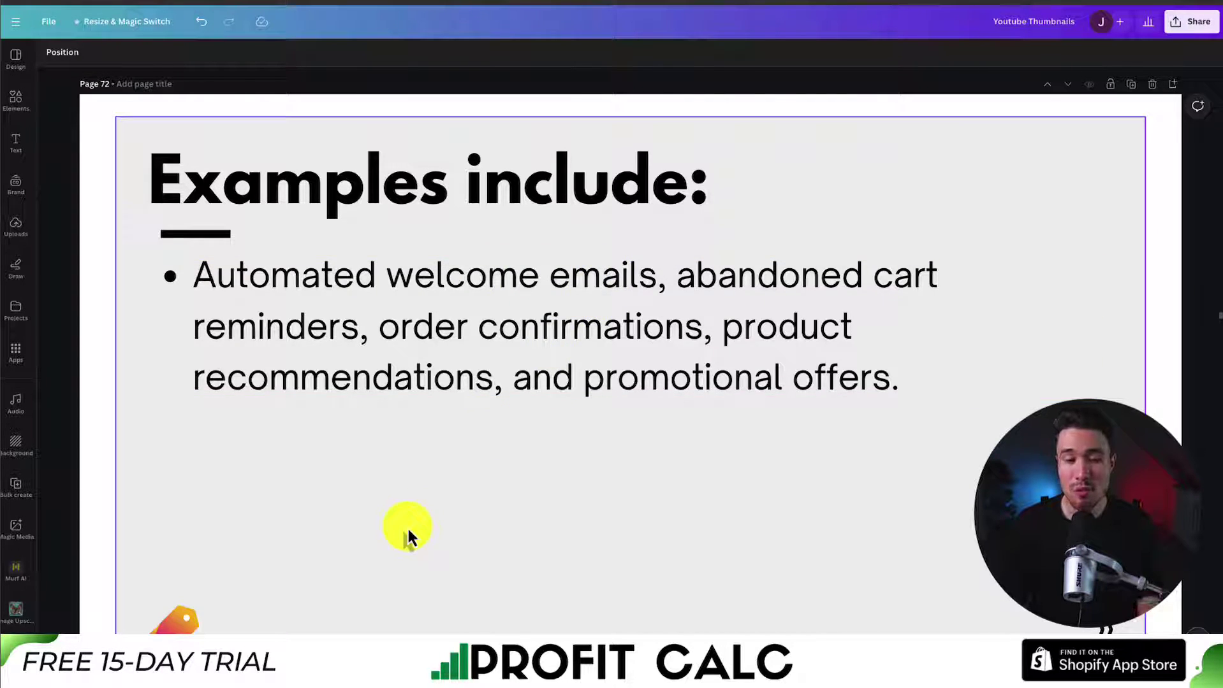
Move the Canva deck on to the 'Welcome Series' slide about welcome emails.
{"action": "scroll", "coordinate": [407, 527], "scroll_direction": "down", "scroll_amount": 1}
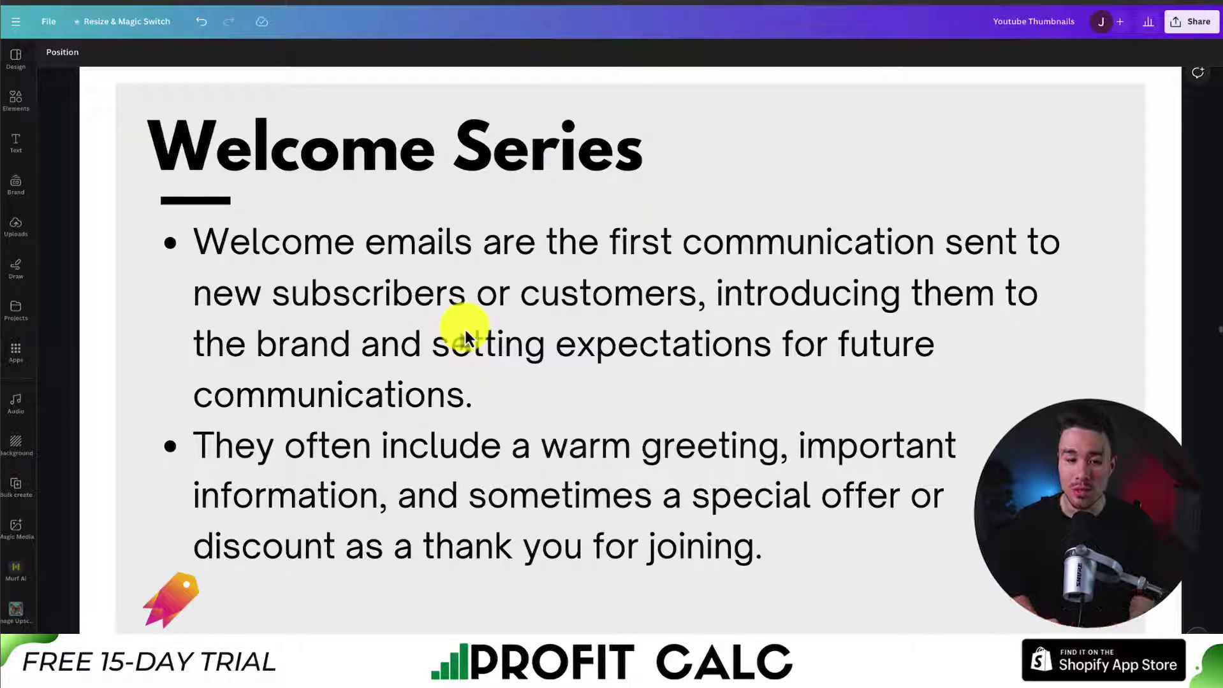
Go past the 'Upsell Emails' slide to the free Shopify Email App Store listing.
{"action": "scroll", "coordinate": [155, 363], "scroll_direction": "down", "scroll_amount": 1}
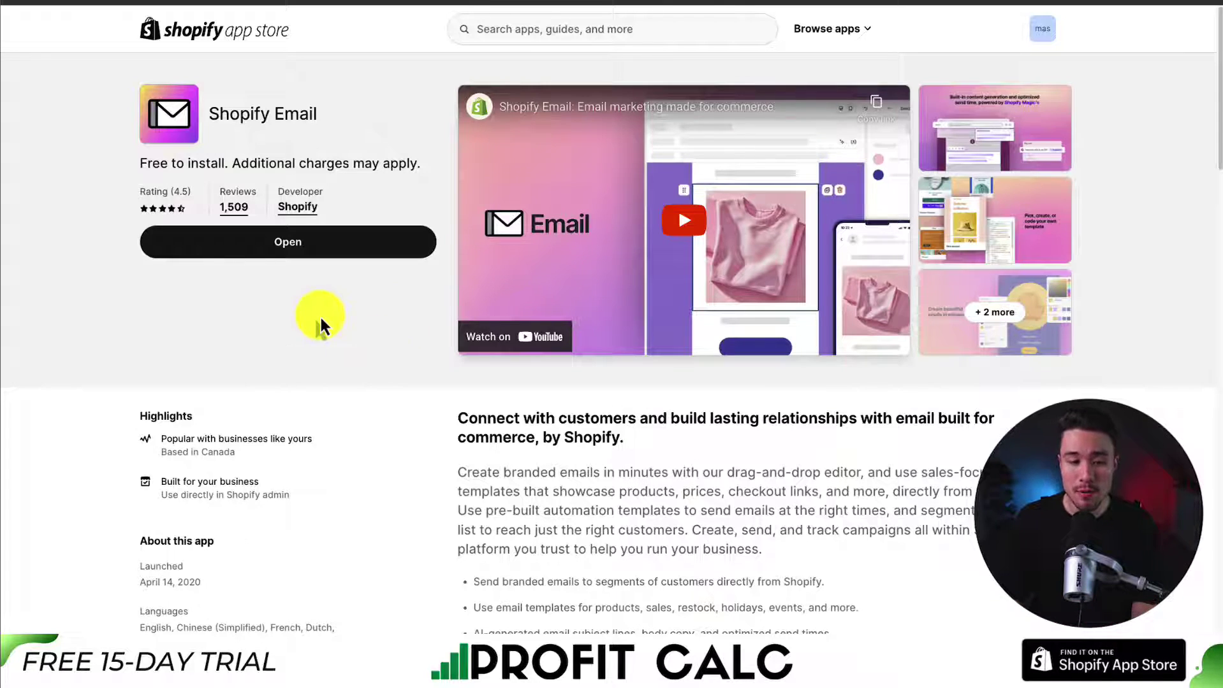
Review the Shopify Email pricing details, then open the app's Overview in the store admin.
{"action": "scroll", "coordinate": [240, 469], "scroll_direction": "down", "scroll_amount": 8}
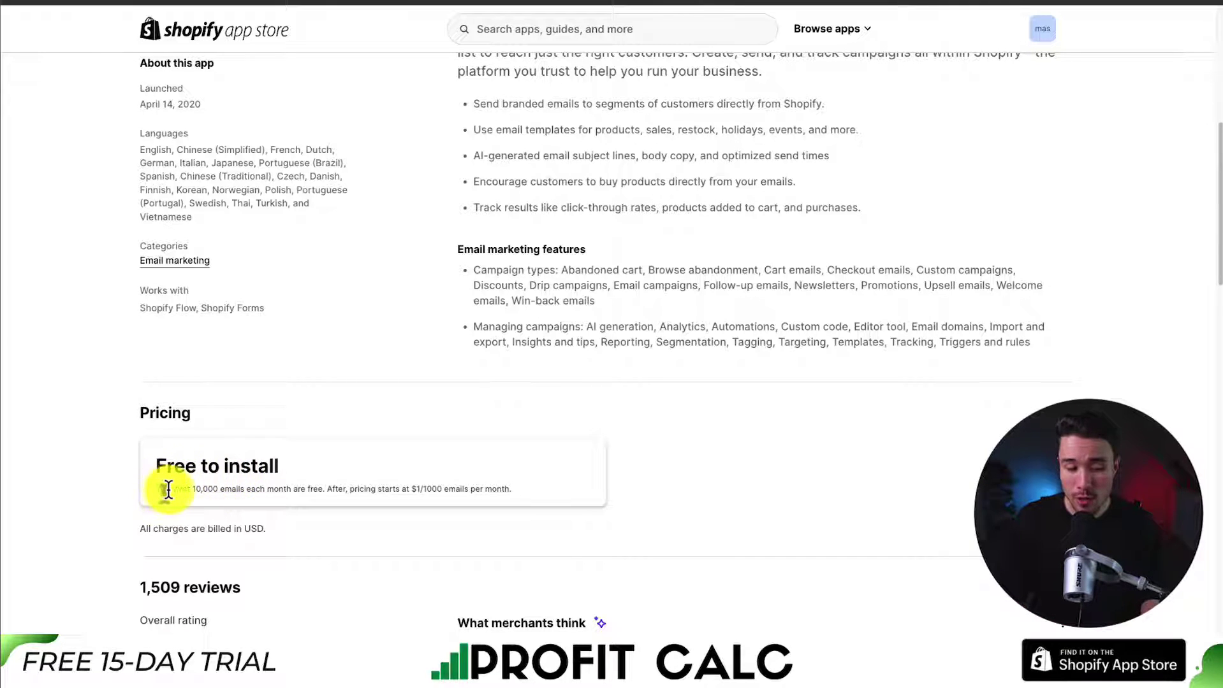
{"action": "left_click_drag", "start_coordinate": [160, 489], "coordinate": [475, 489]}
{"action": "left_click", "coordinate": [364, 526]}
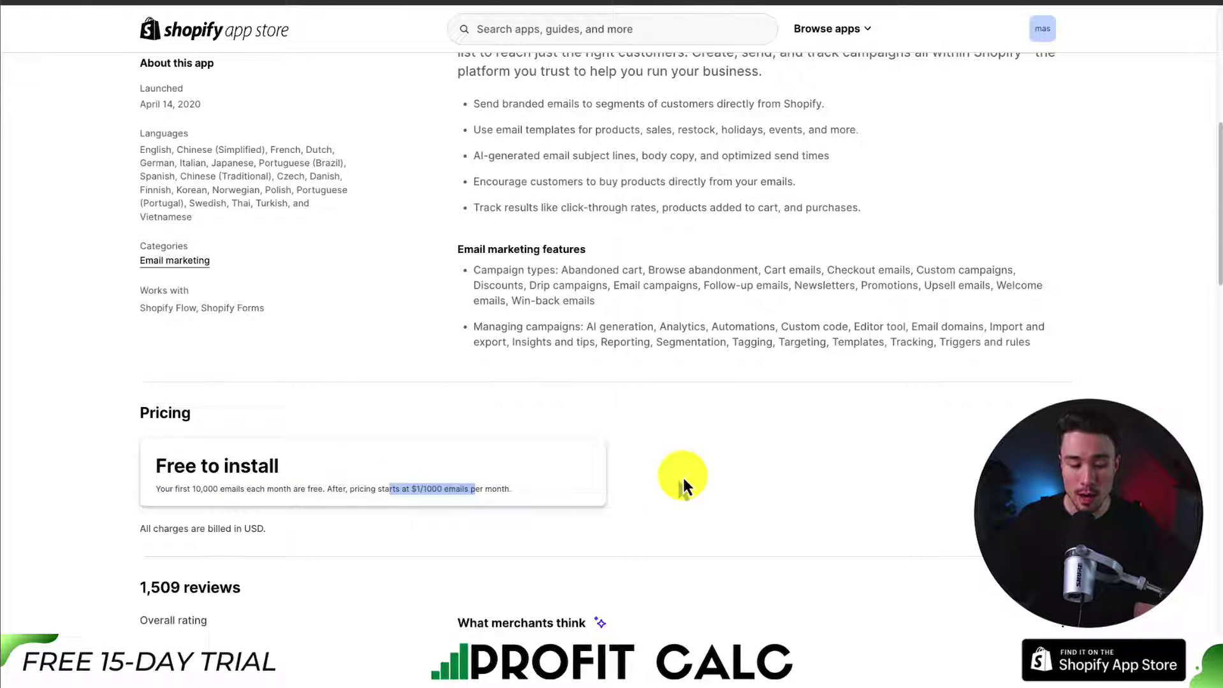
{"action": "scroll", "coordinate": [682, 475], "scroll_direction": "up", "scroll_amount": 2}
{"action": "left_click_drag", "start_coordinate": [517, 415], "coordinate": [545, 437]}
{"action": "scroll", "coordinate": [320, 311], "scroll_direction": "up", "scroll_amount": 4}
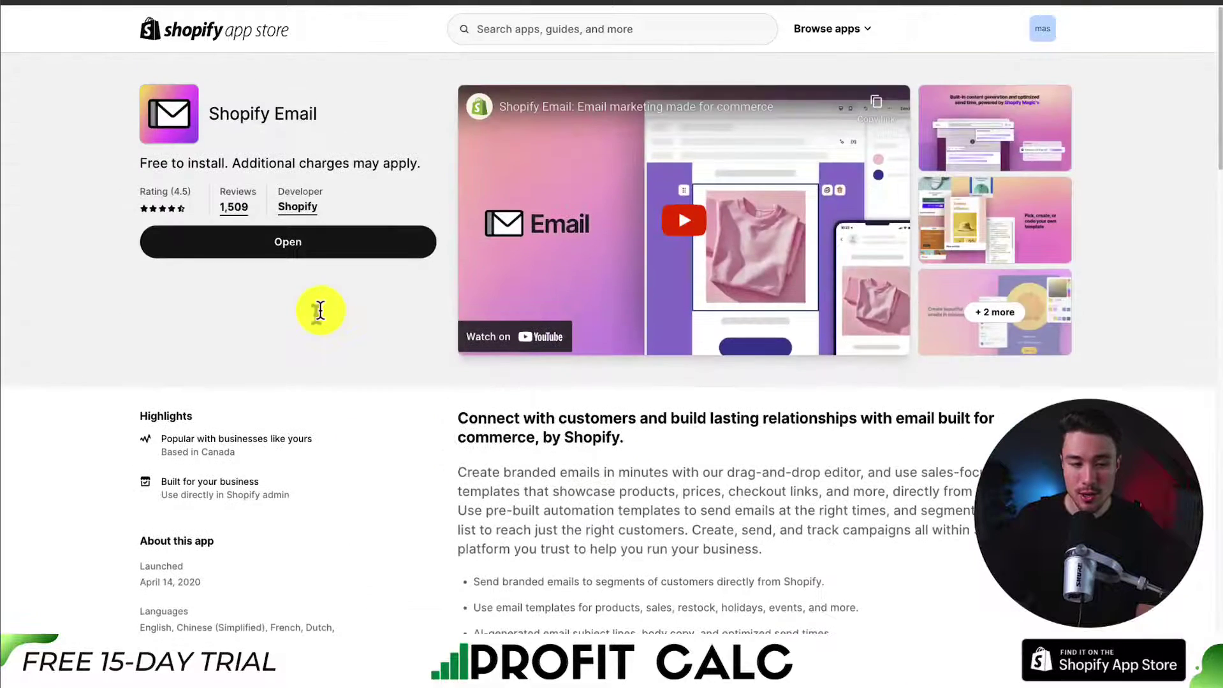
{"action": "left_click", "coordinate": [217, 244]}
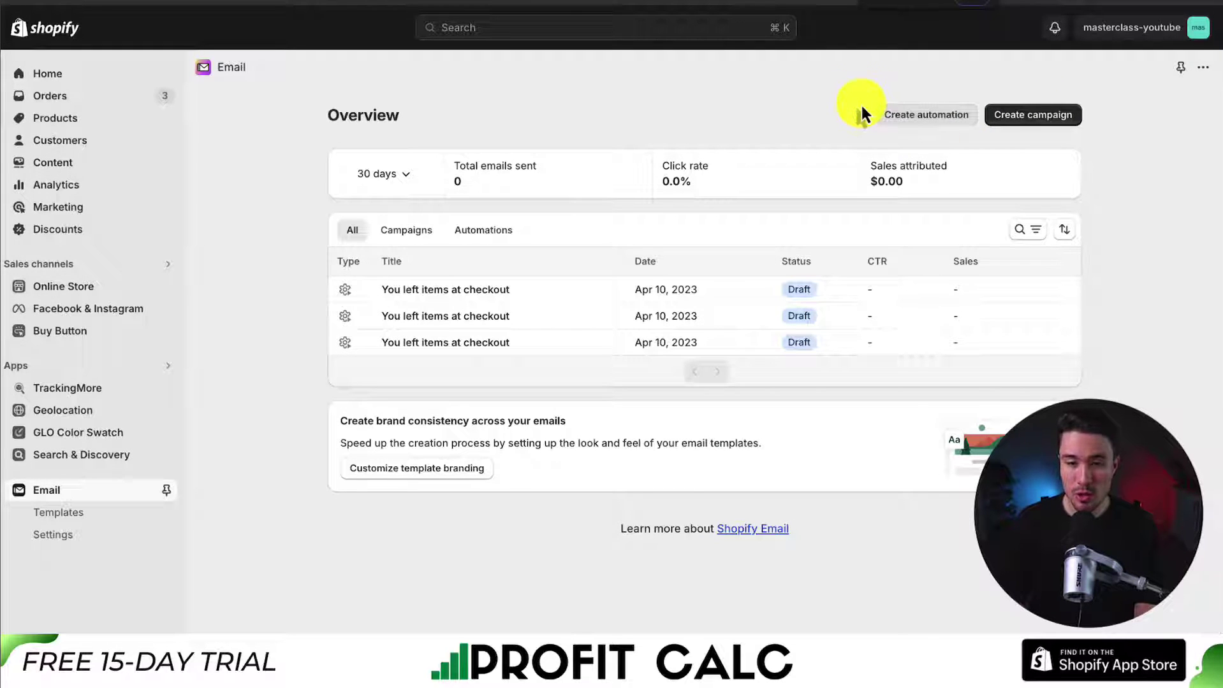
Start a new email automation and pick the Abandoned checkout template.
{"action": "left_click", "coordinate": [886, 116]}
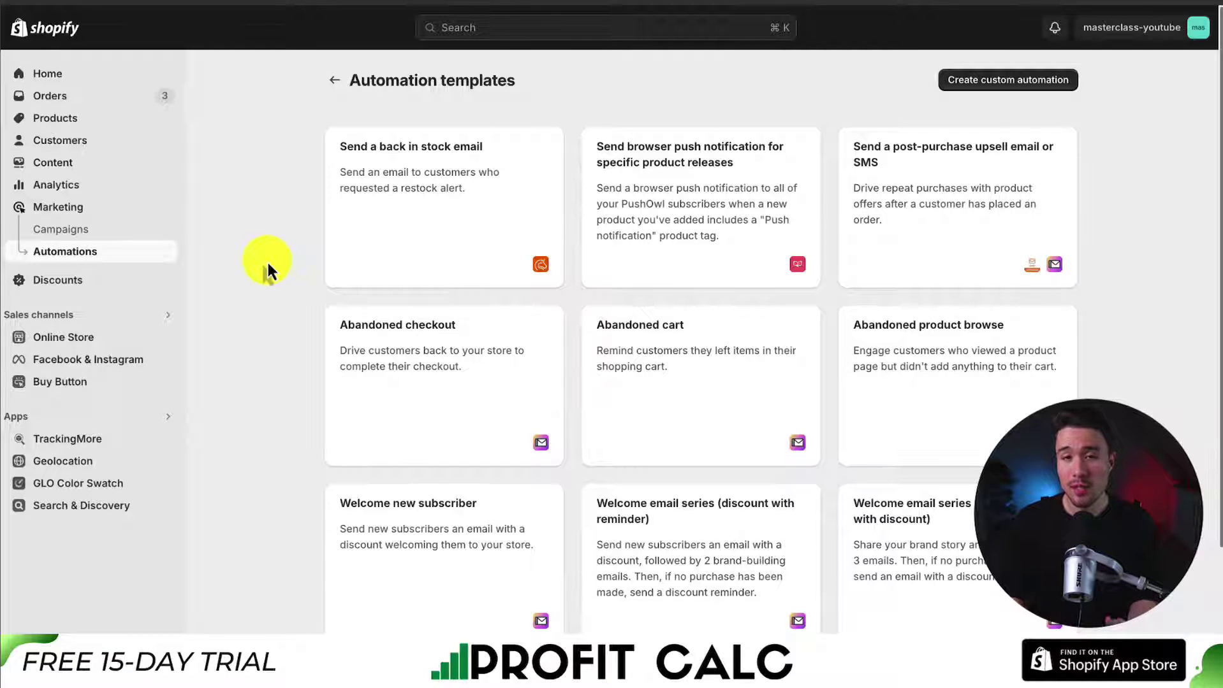
{"action": "scroll", "coordinate": [260, 350], "scroll_direction": "down", "scroll_amount": 3}
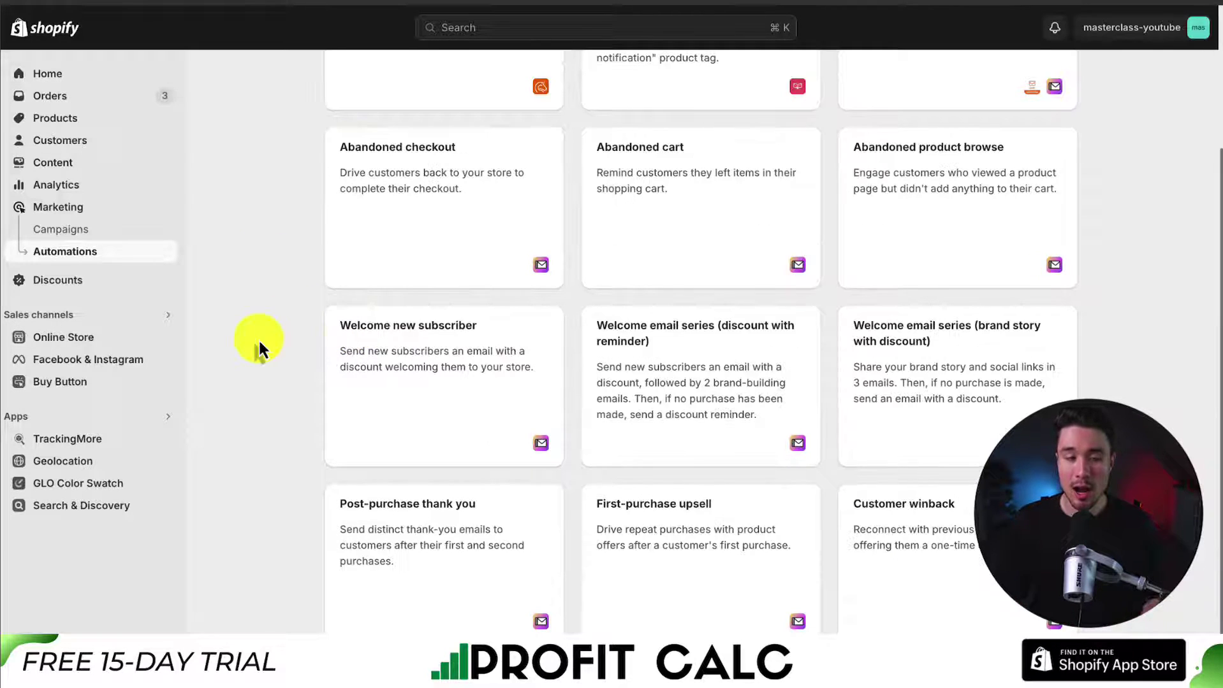
{"action": "scroll", "coordinate": [299, 364], "scroll_direction": "up", "scroll_amount": 3}
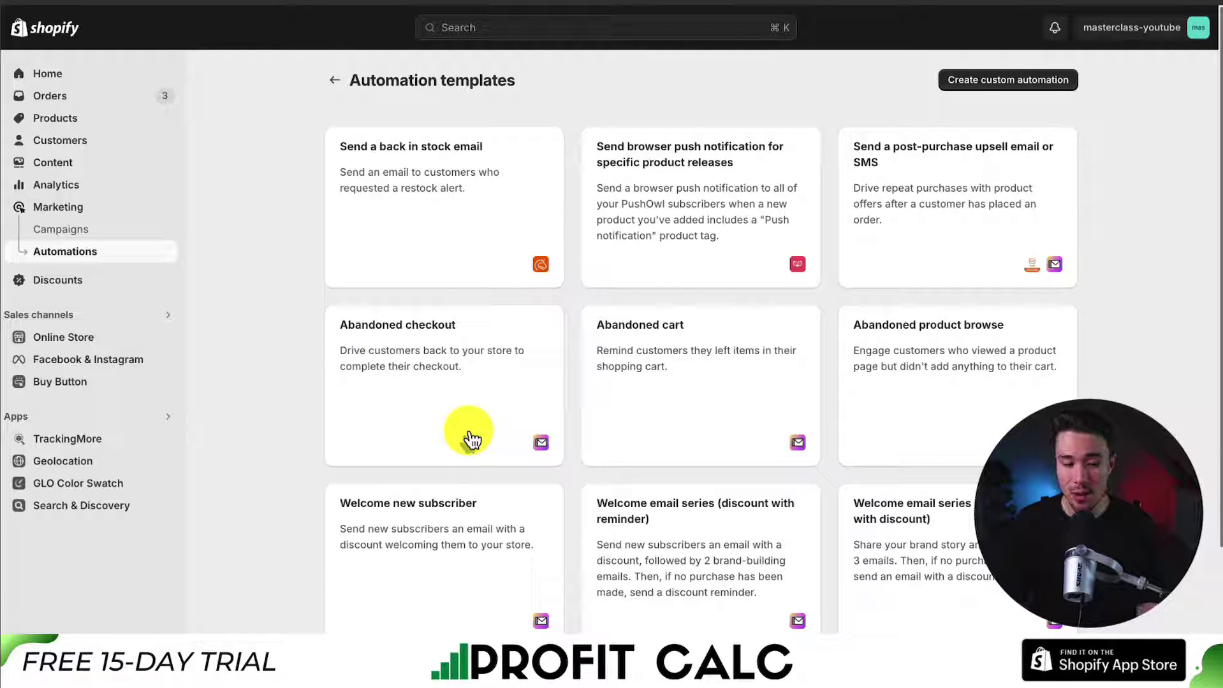
{"action": "left_click", "coordinate": [450, 378]}
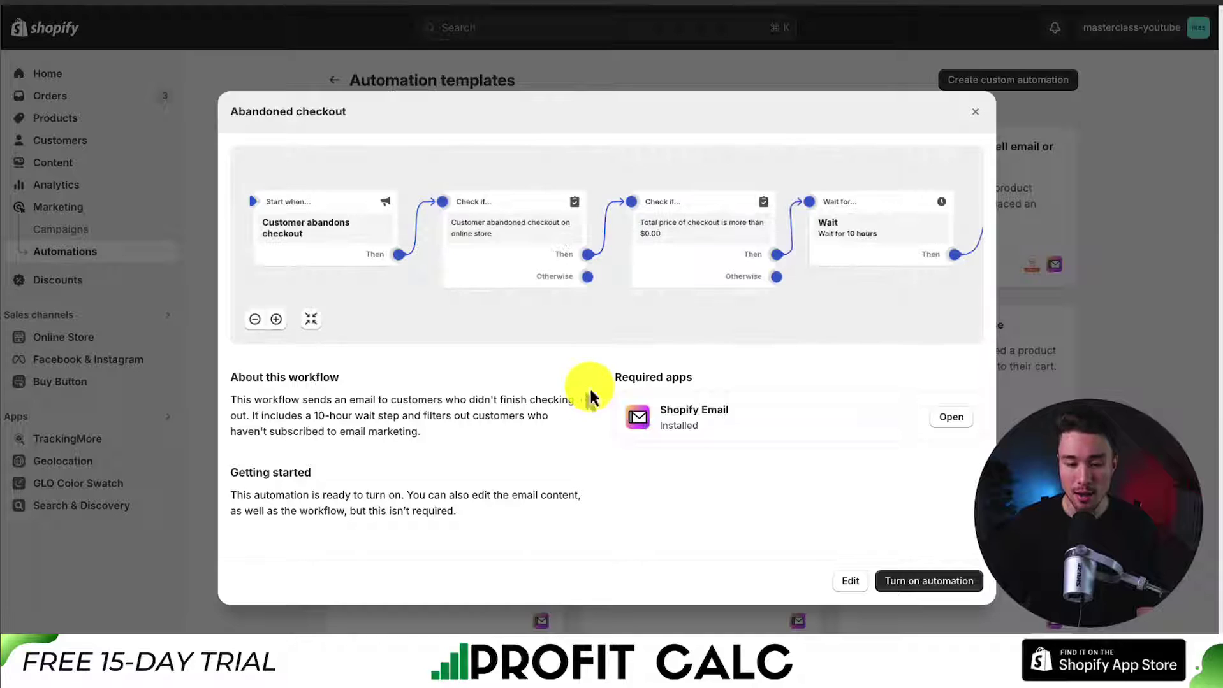
Turn on the Abandoned checkout automation, confirming replacement of the existing abandoned checkout email.
{"action": "left_click", "coordinate": [921, 582]}
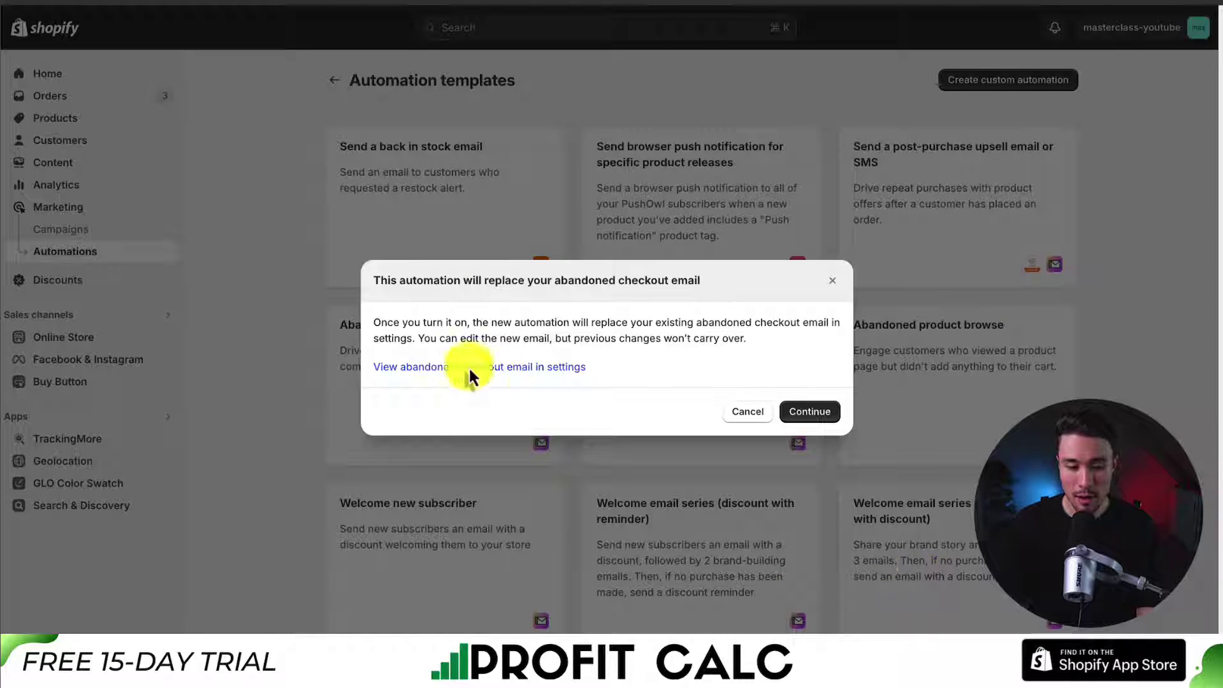
{"action": "left_click_drag", "start_coordinate": [387, 323], "coordinate": [682, 322]}
{"action": "left_click", "coordinate": [704, 333]}
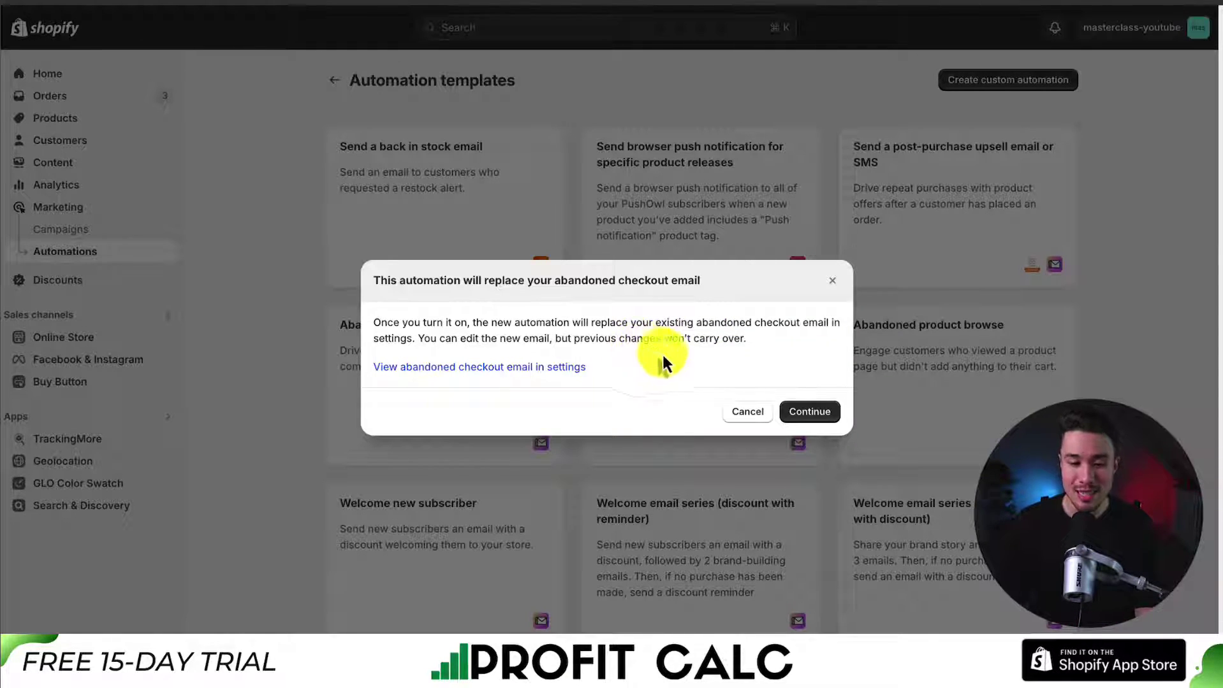
{"action": "left_click", "coordinate": [823, 414]}
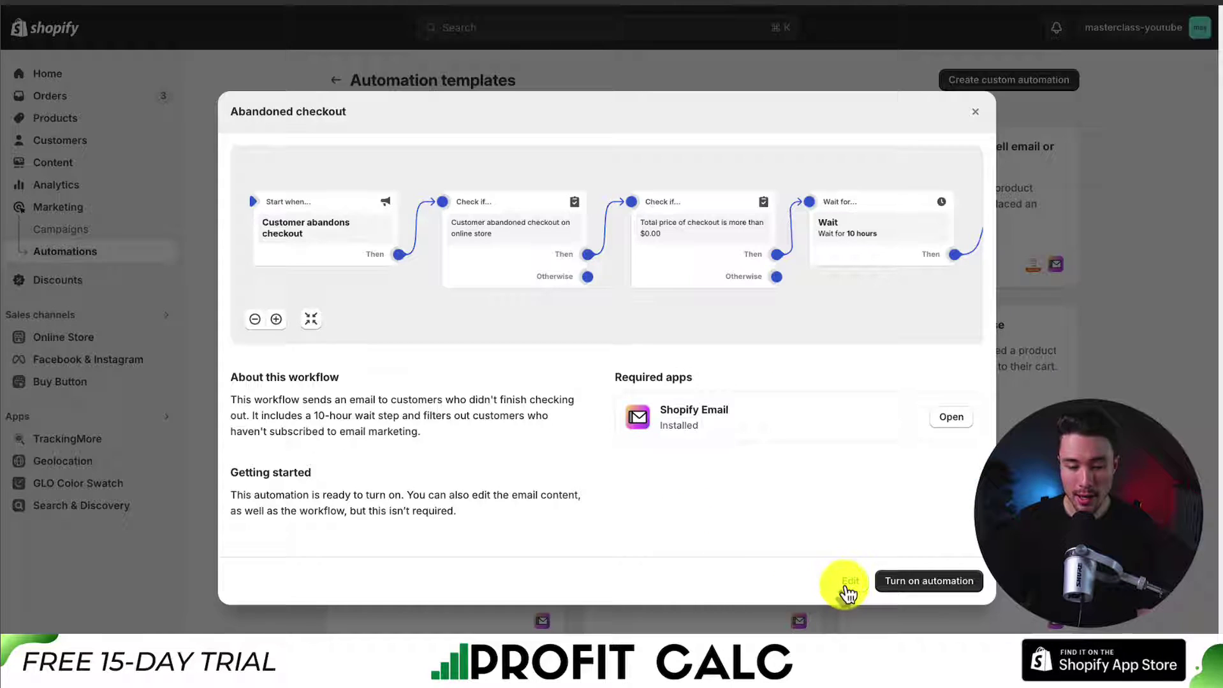
{"action": "left_click", "coordinate": [845, 585]}
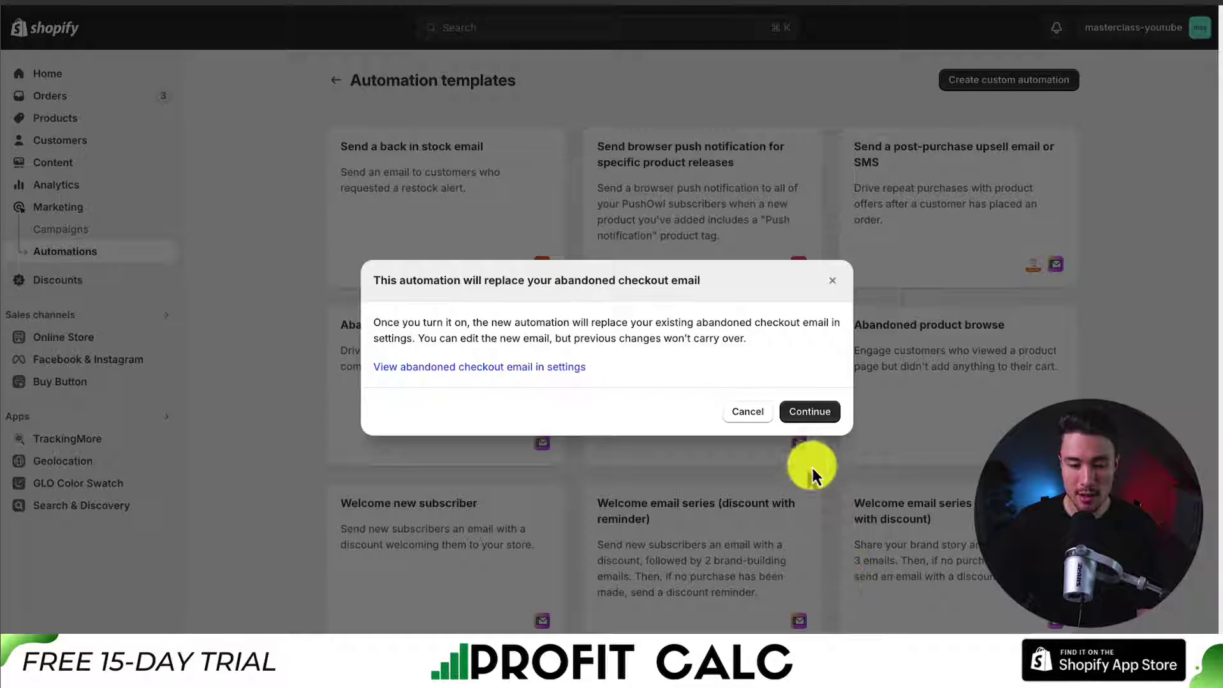
{"action": "left_click", "coordinate": [804, 412]}
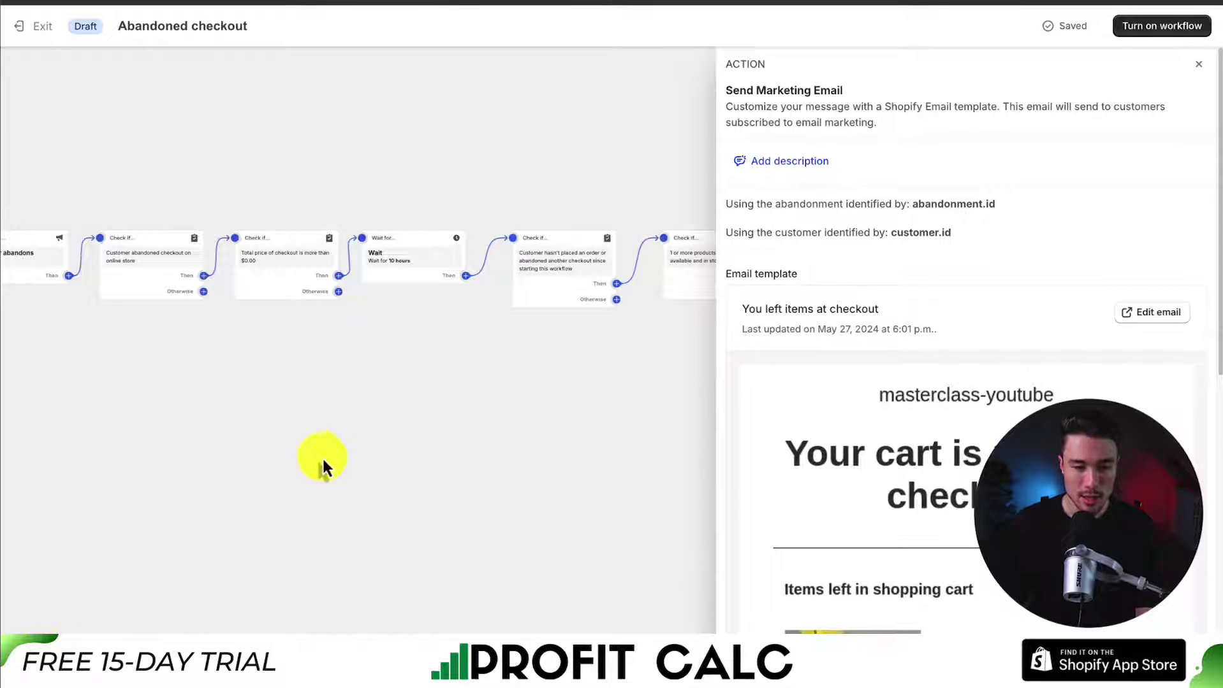
{"action": "scroll", "coordinate": [322, 457], "scroll_direction": "right", "scroll_amount": 2}
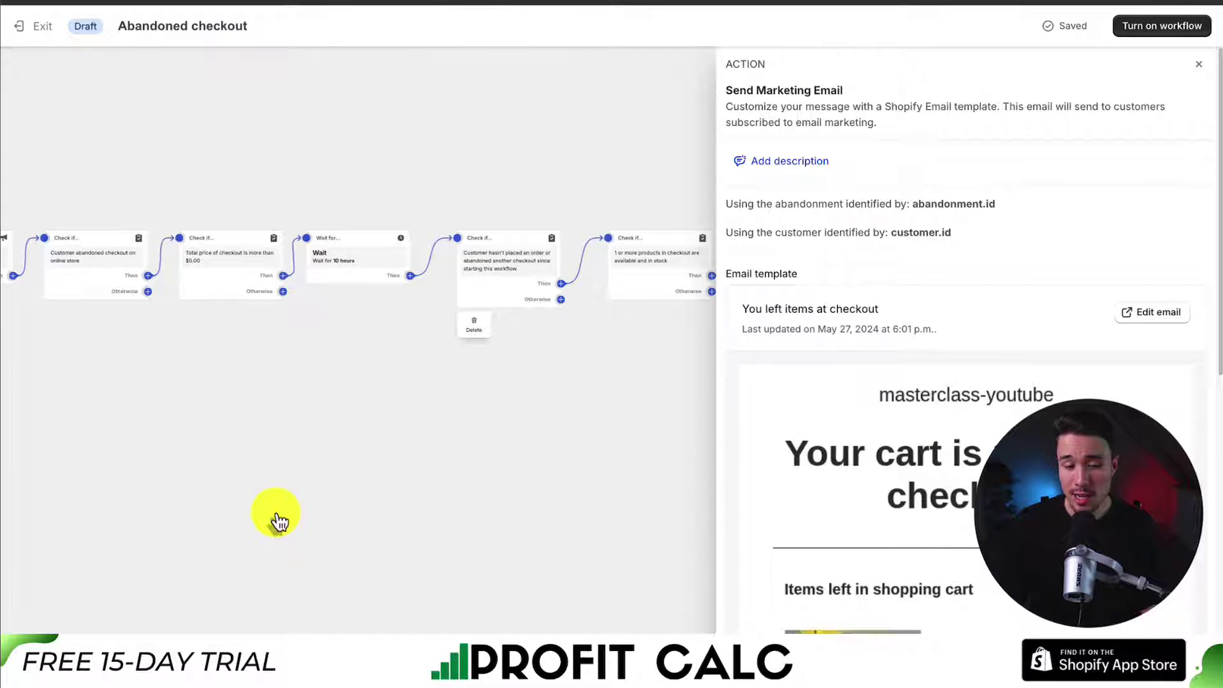
{"action": "scroll", "coordinate": [532, 332], "scroll_direction": "right", "scroll_amount": 6}
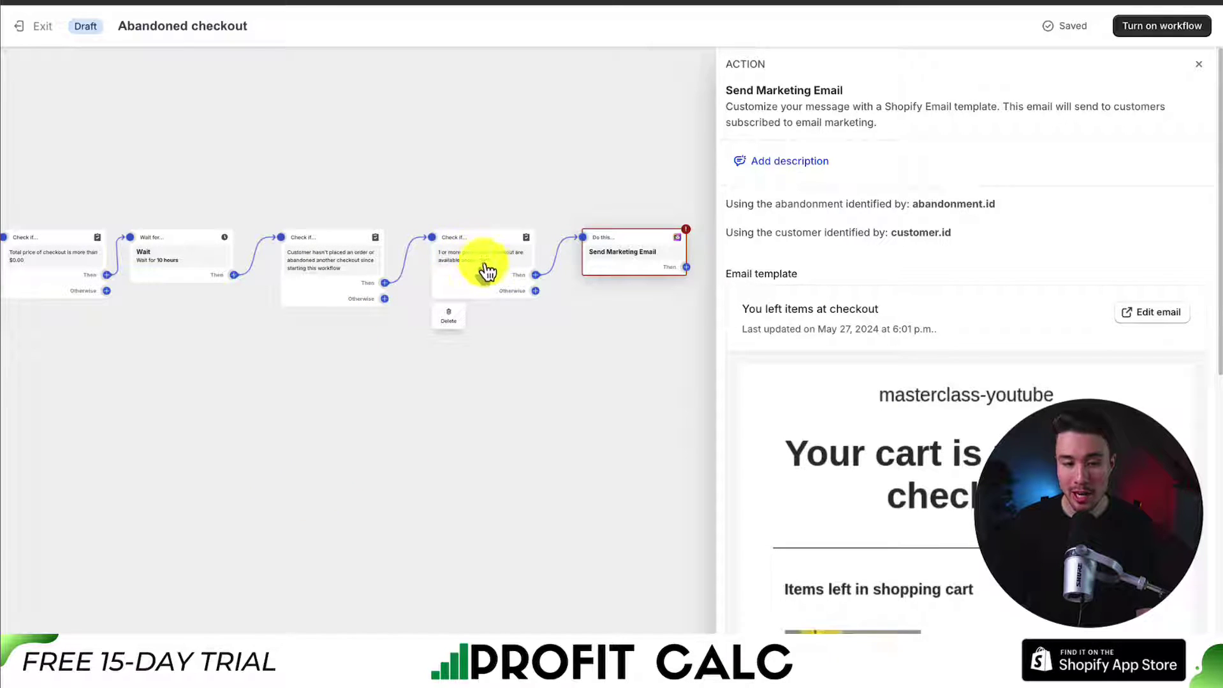
{"action": "scroll", "coordinate": [606, 322], "scroll_direction": "right", "scroll_amount": 4}
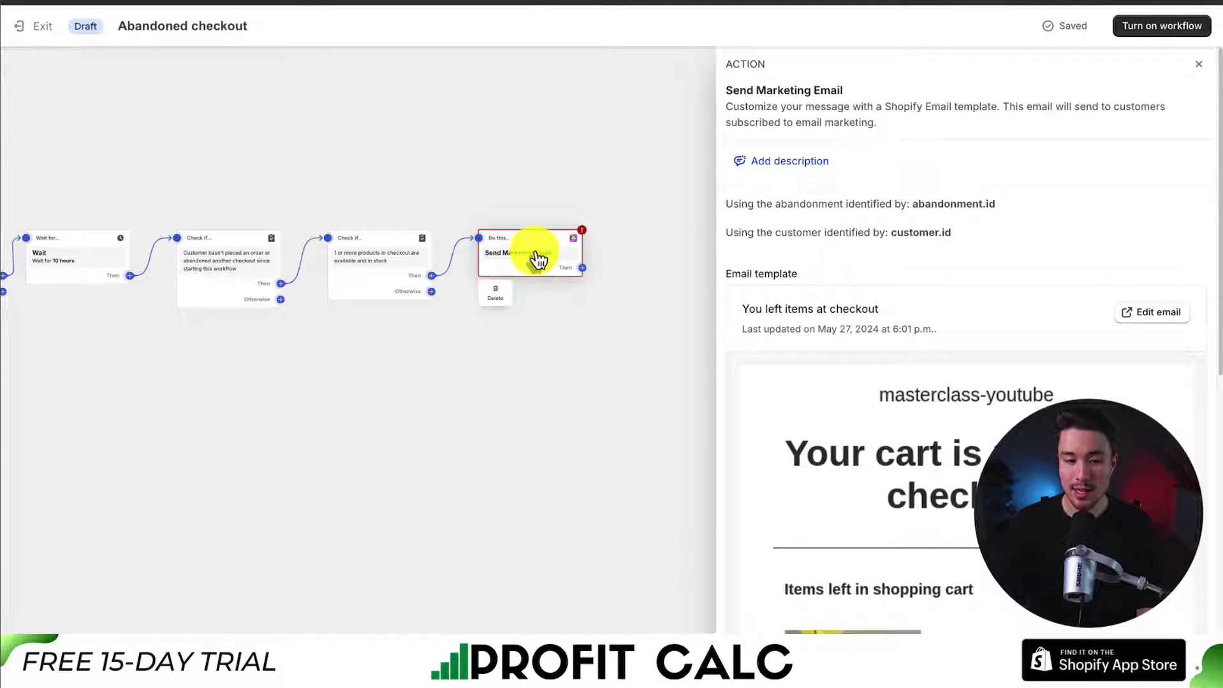
{"action": "left_click", "coordinate": [535, 252]}
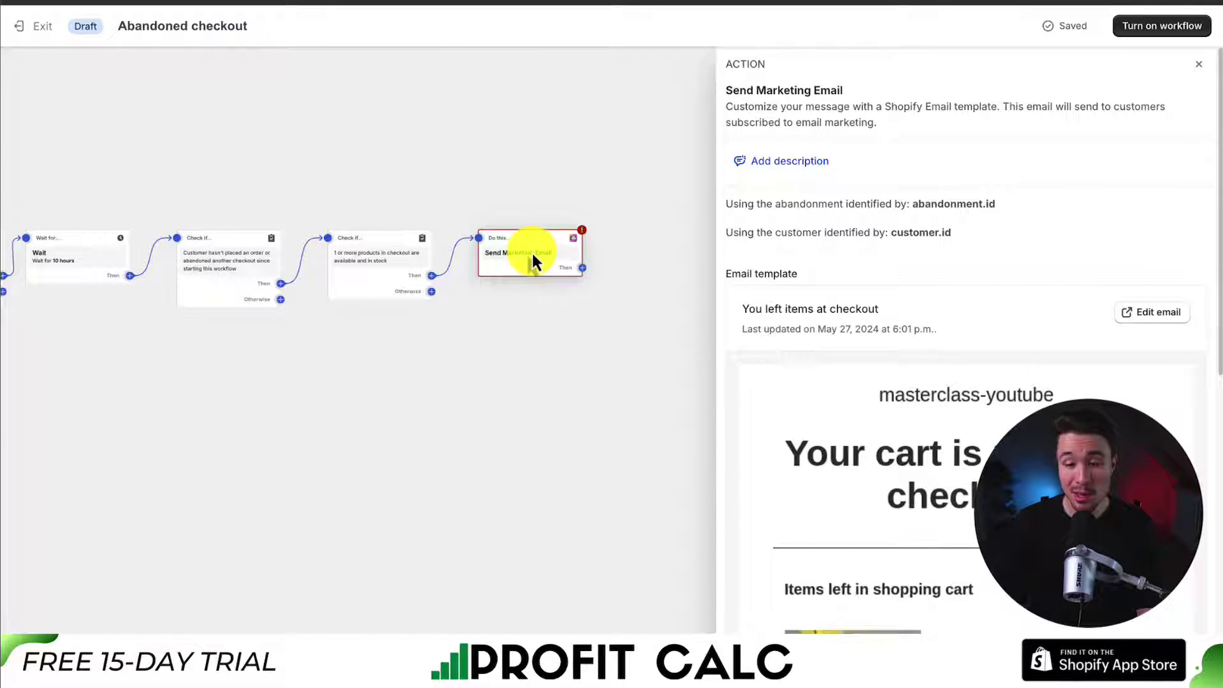
{"action": "scroll", "coordinate": [743, 237], "scroll_direction": "down", "scroll_amount": 2}
{"action": "left_click", "coordinate": [1155, 182]}
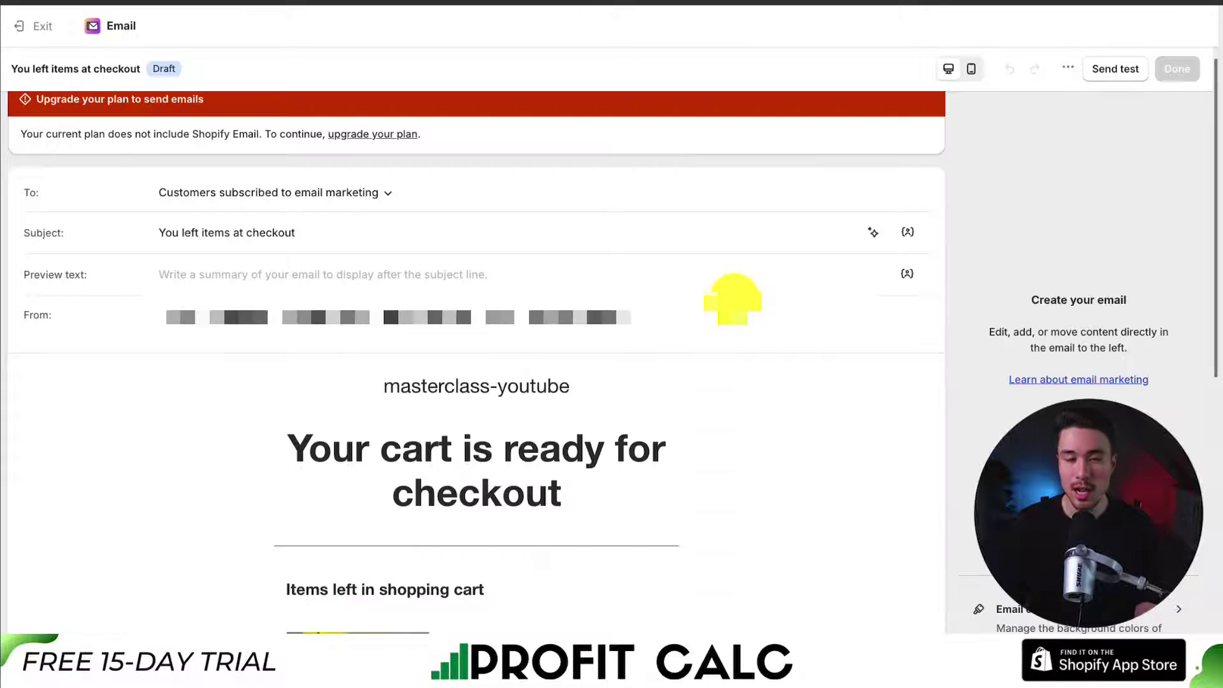
{"action": "scroll", "coordinate": [733, 296], "scroll_direction": "down", "scroll_amount": 2}
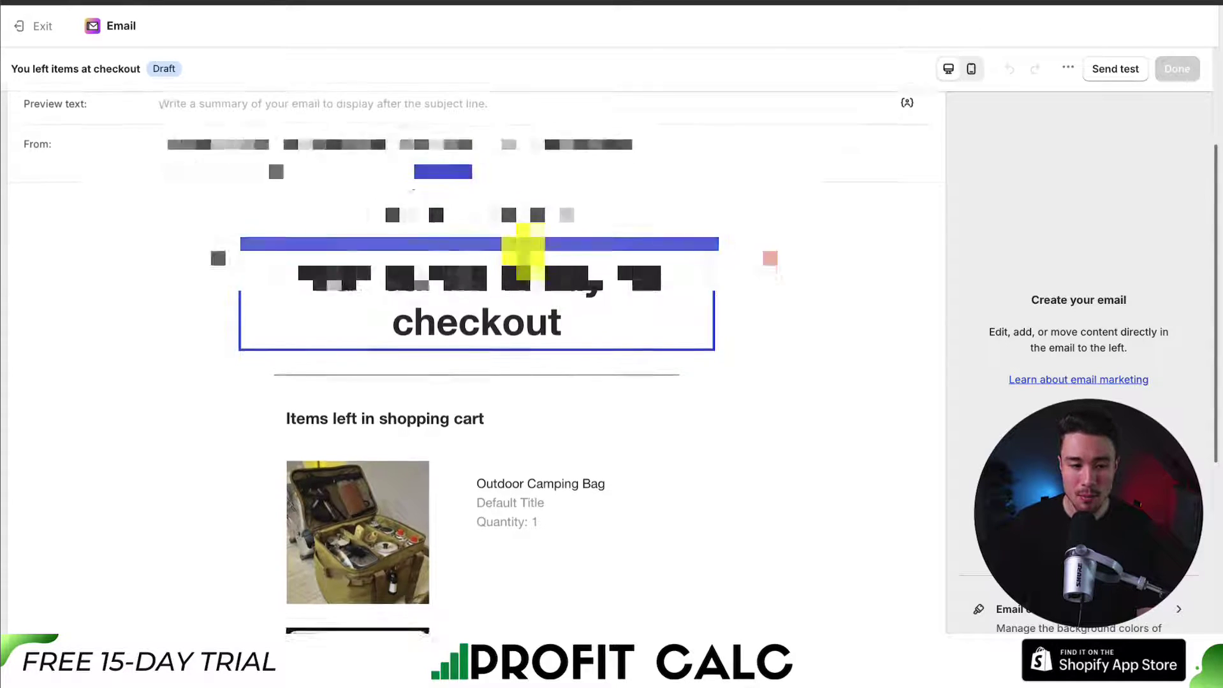
{"action": "scroll", "coordinate": [518, 251], "scroll_direction": "up", "scroll_amount": 3}
{"action": "left_click", "coordinate": [205, 258]}
{"action": "scroll", "coordinate": [366, 255], "scroll_direction": "down", "scroll_amount": 8}
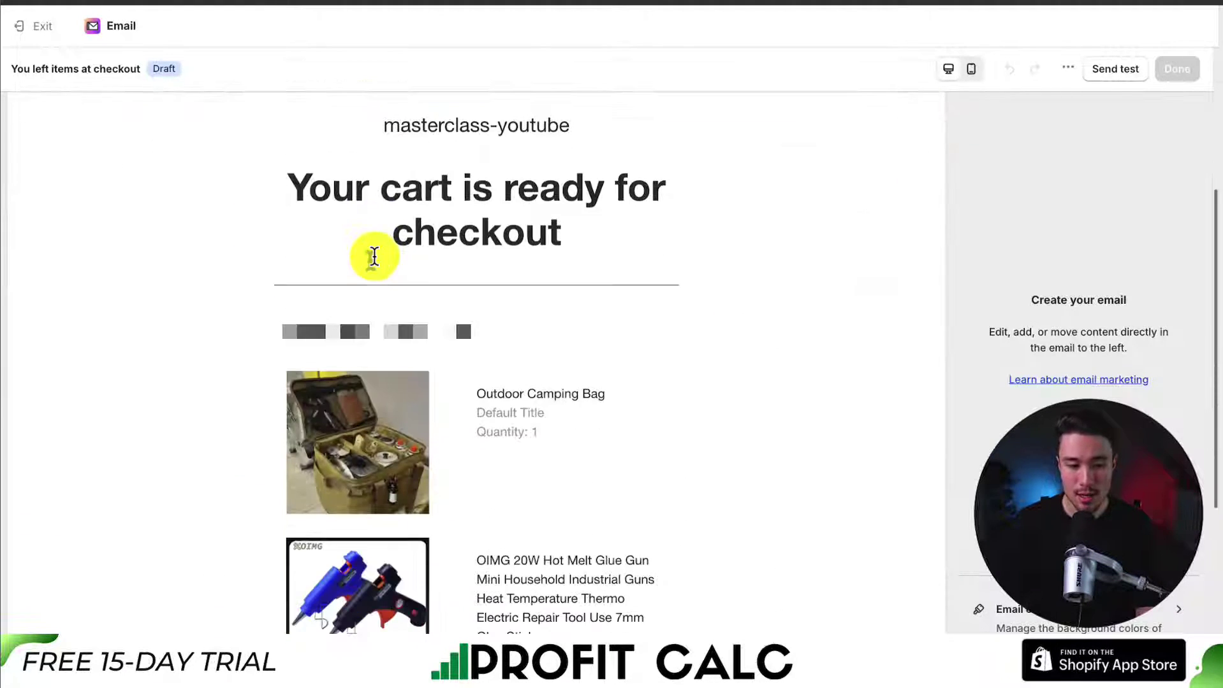
{"action": "scroll", "coordinate": [327, 377], "scroll_direction": "up", "scroll_amount": 5}
{"action": "left_click", "coordinate": [332, 383]}
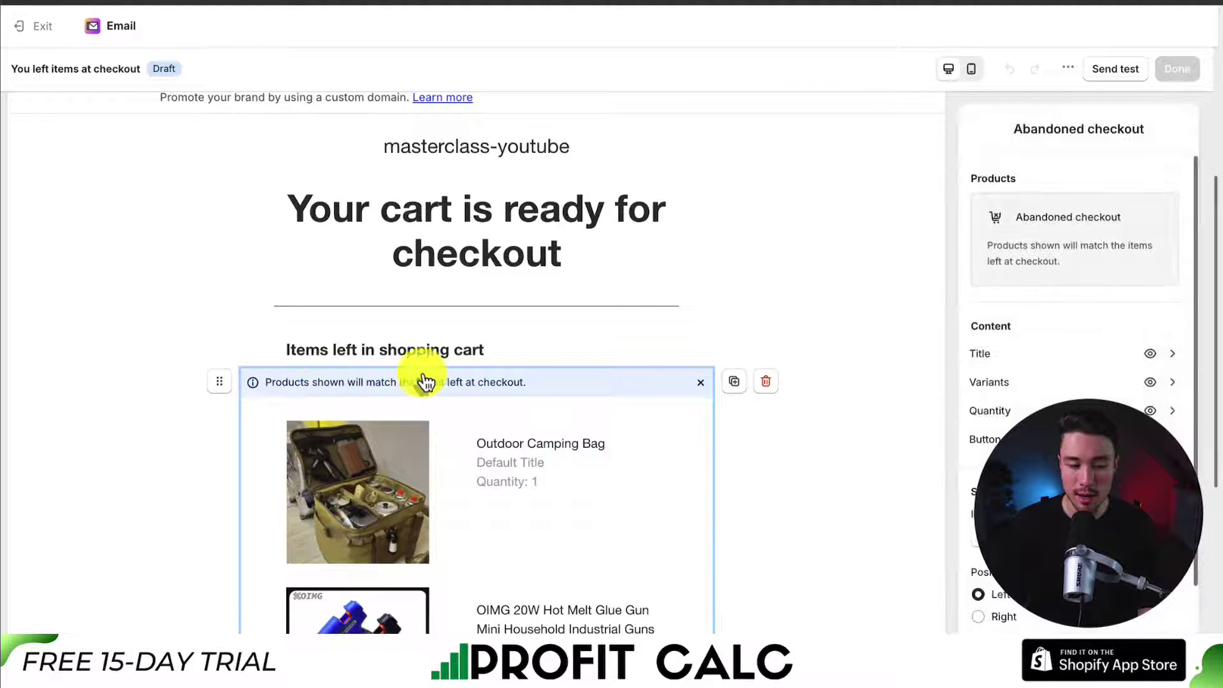
{"action": "scroll", "coordinate": [761, 377], "scroll_direction": "down", "scroll_amount": 3}
{"action": "left_click", "coordinate": [761, 377]}
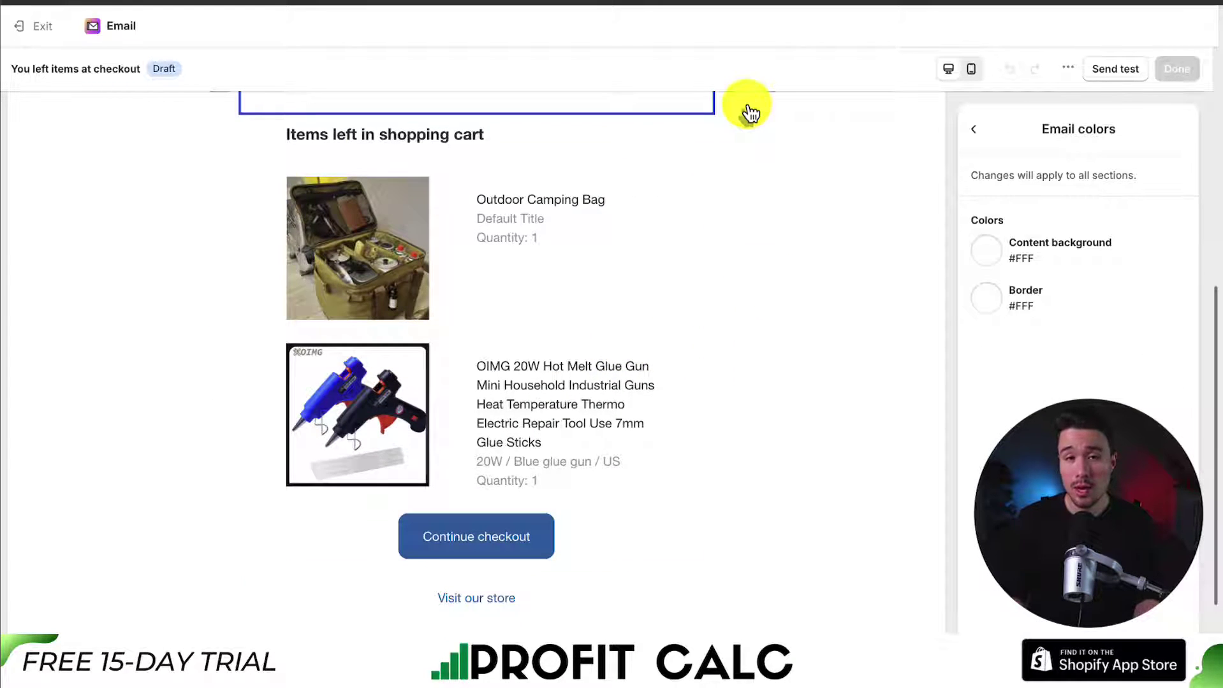
{"action": "left_click", "coordinate": [40, 27]}
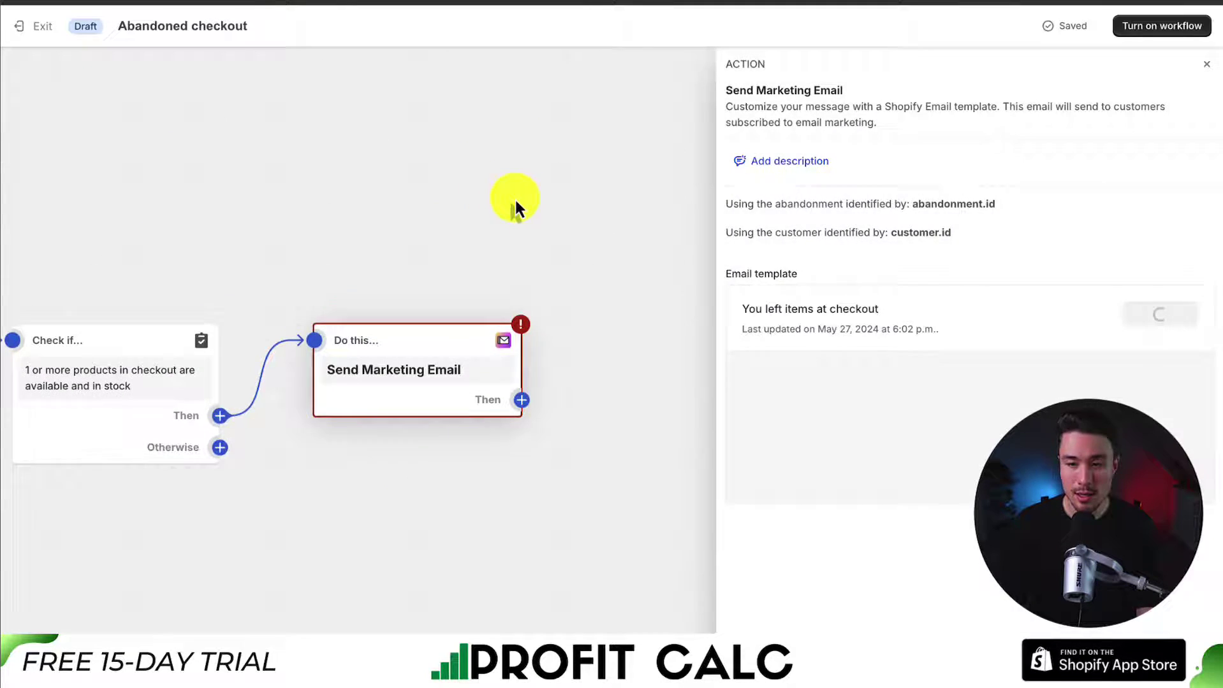
Close the email step's details panel and return to the Automations list.
{"action": "left_click", "coordinate": [515, 198]}
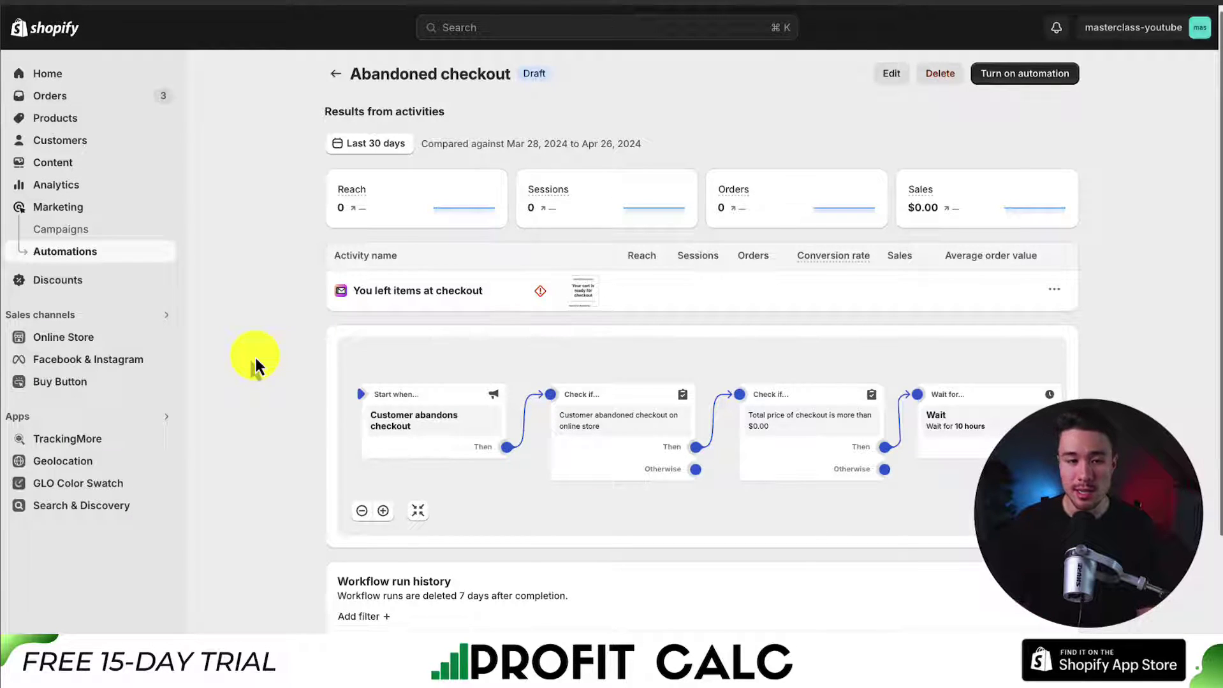
{"action": "left_click", "coordinate": [336, 74]}
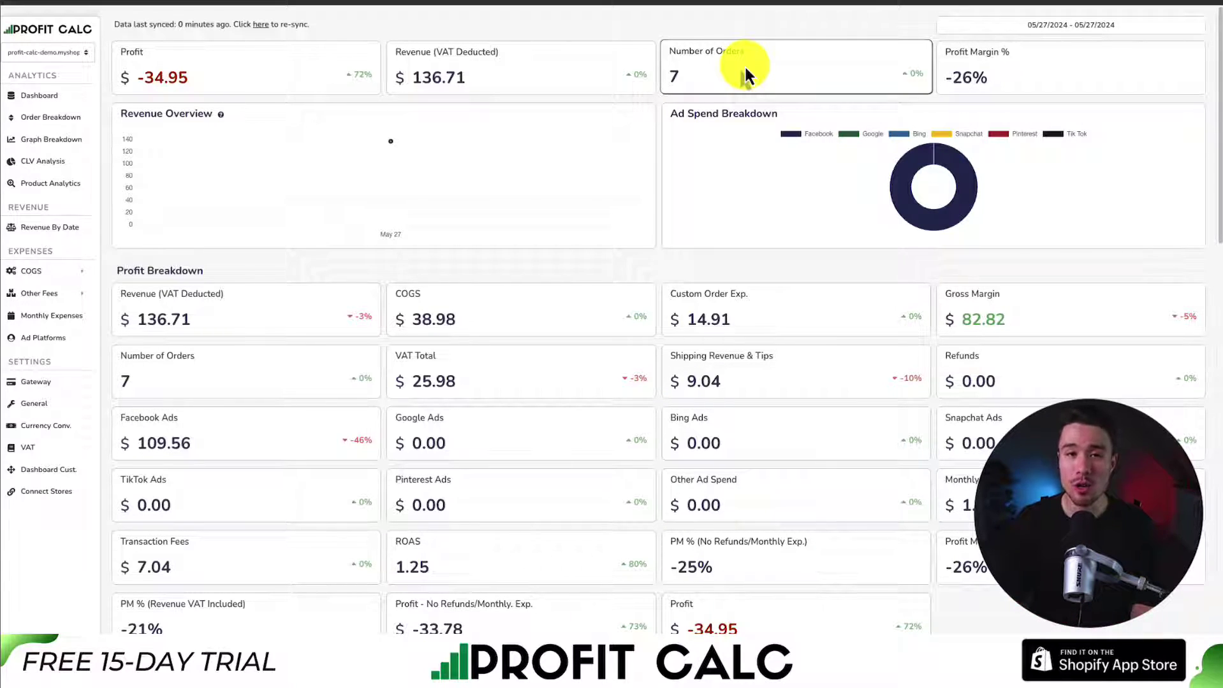
Set the Profit Calc date range to Last 7 Days, 05/21–05/27/2024.
{"action": "left_click", "coordinate": [1062, 31]}
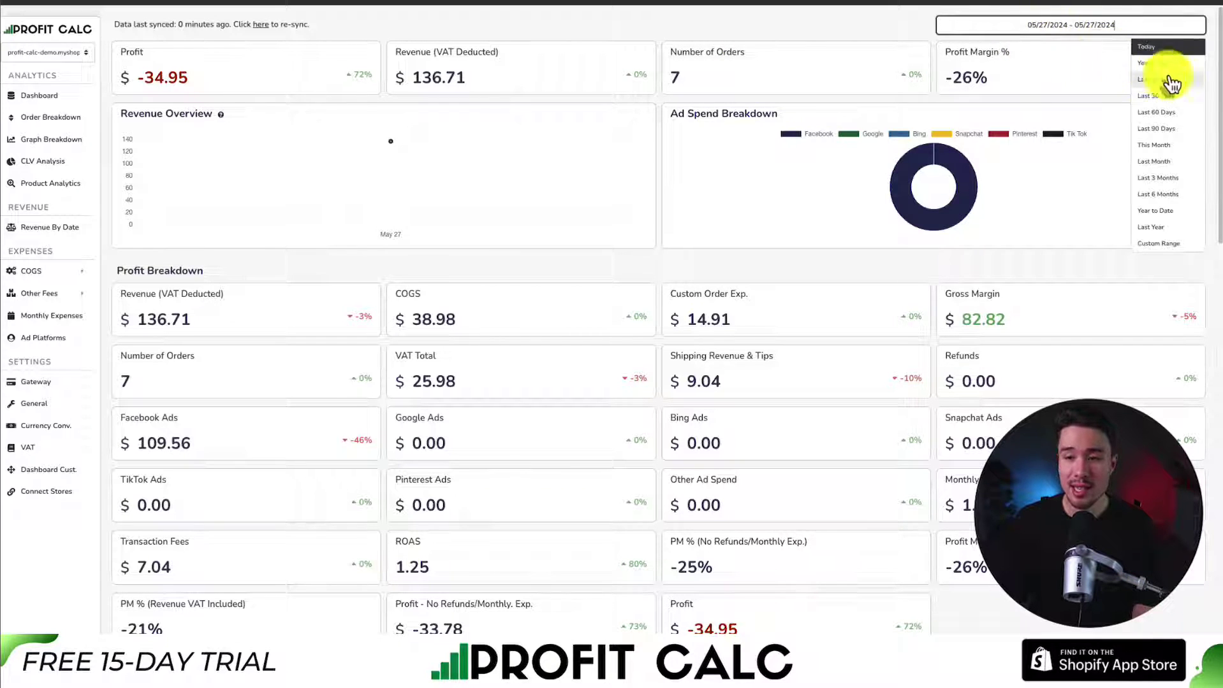
{"action": "left_click", "coordinate": [1168, 81]}
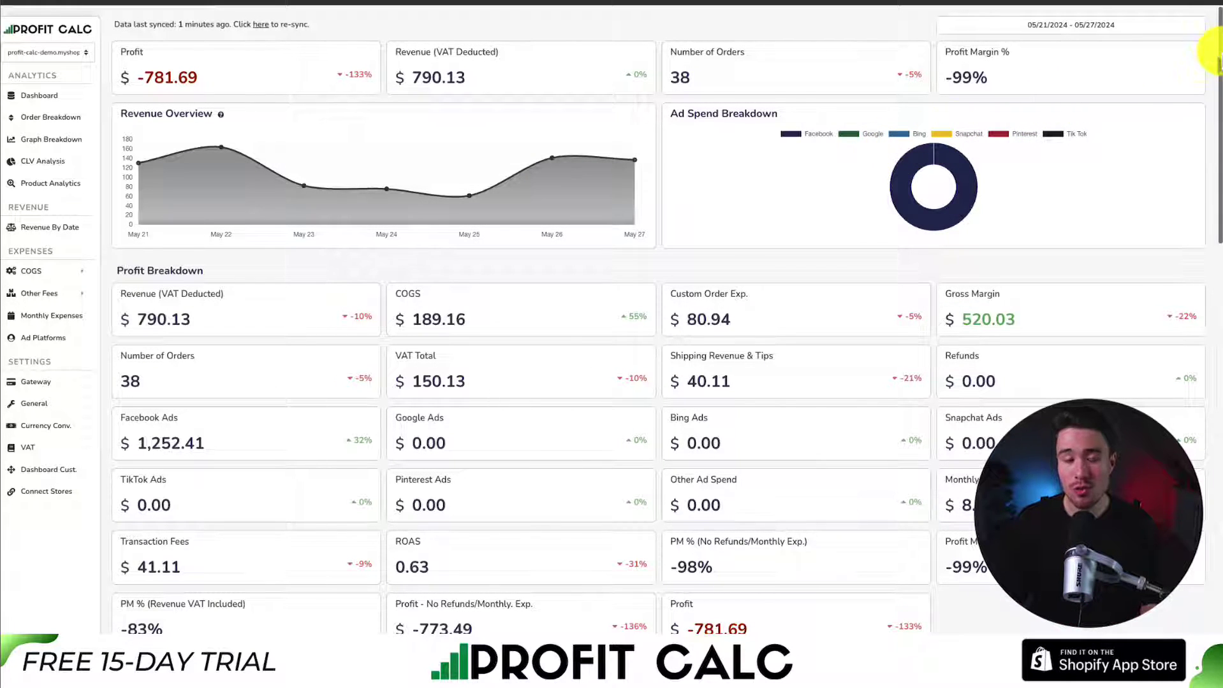
{"action": "left_click_drag", "start_coordinate": [1218, 60], "coordinate": [1146, 51]}
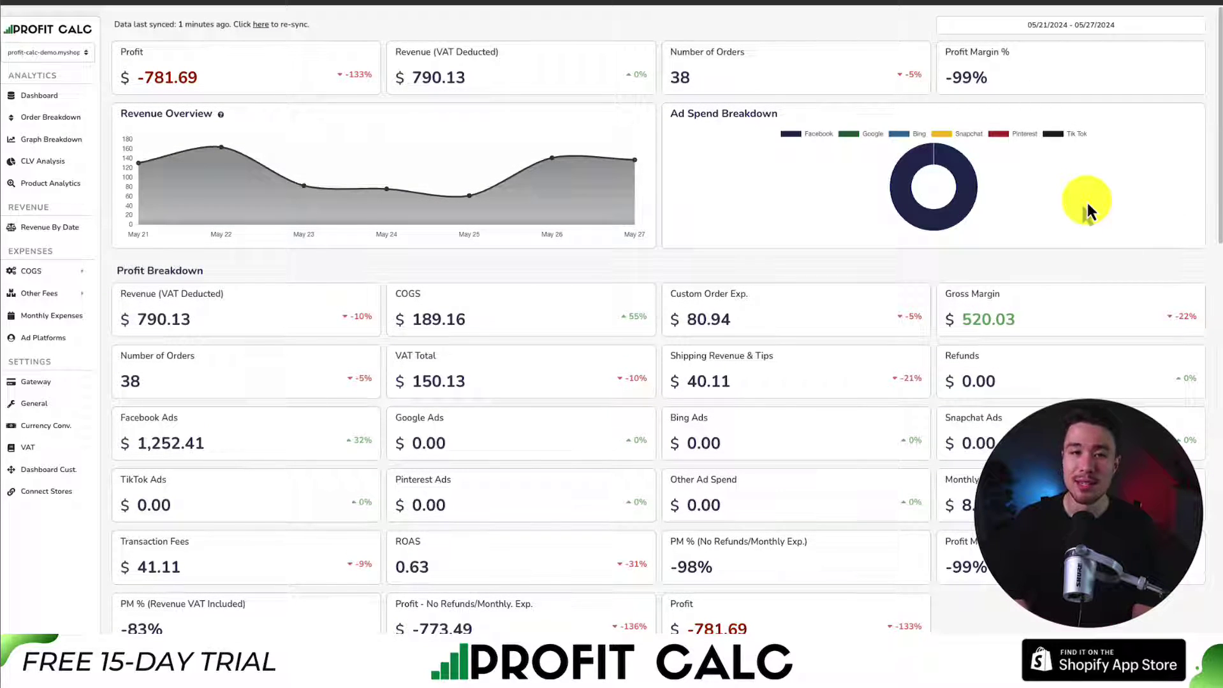